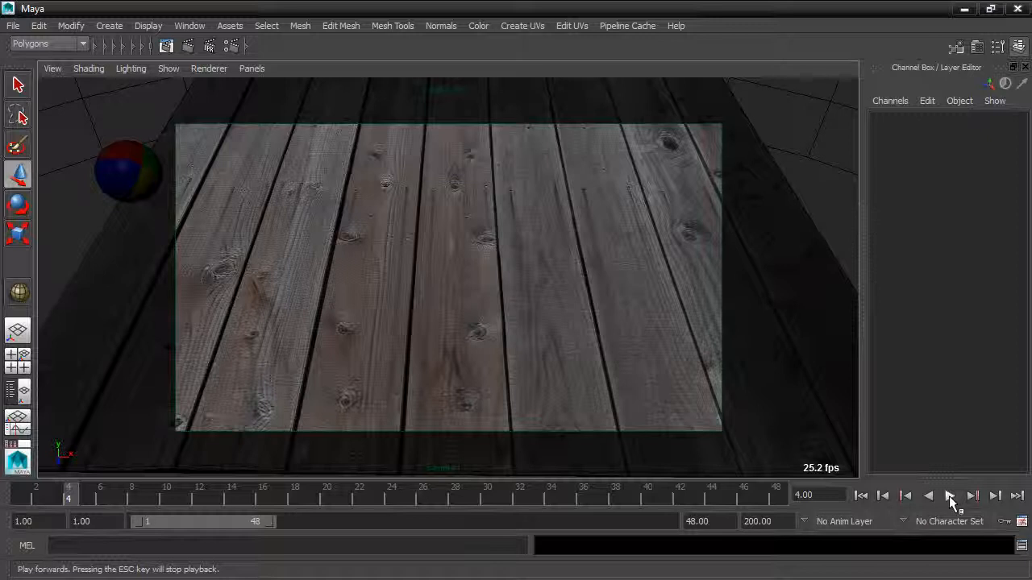
Select the ball, return the animation to frame 1, and open the Graph Editor in a widened window above the scene
left_click(137, 187)
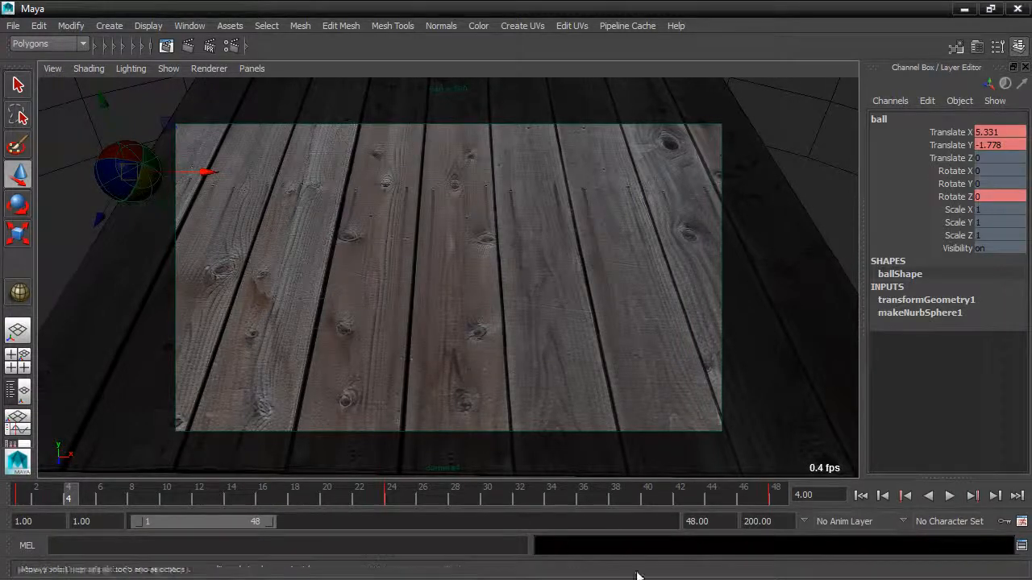
left_click(859, 496)
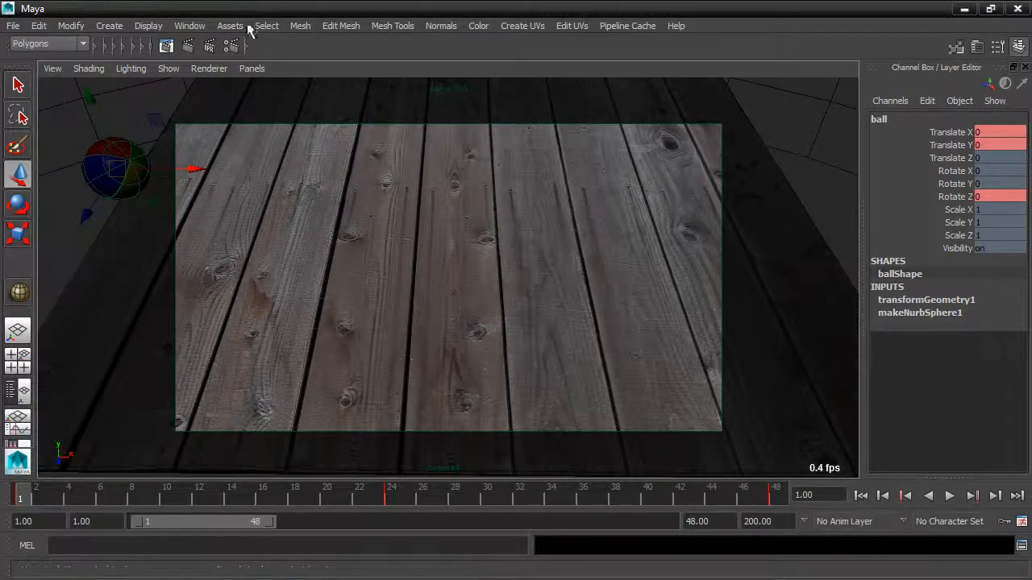
left_click(190, 25)
mouse_move(234, 80)
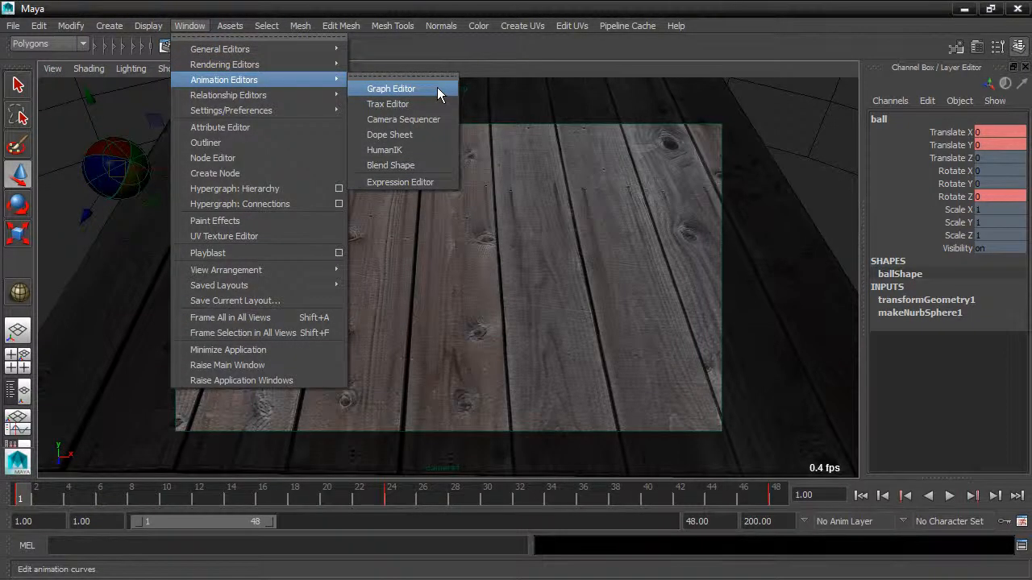
left_click(391, 89)
left_click_drag(375, 213, 385, 28)
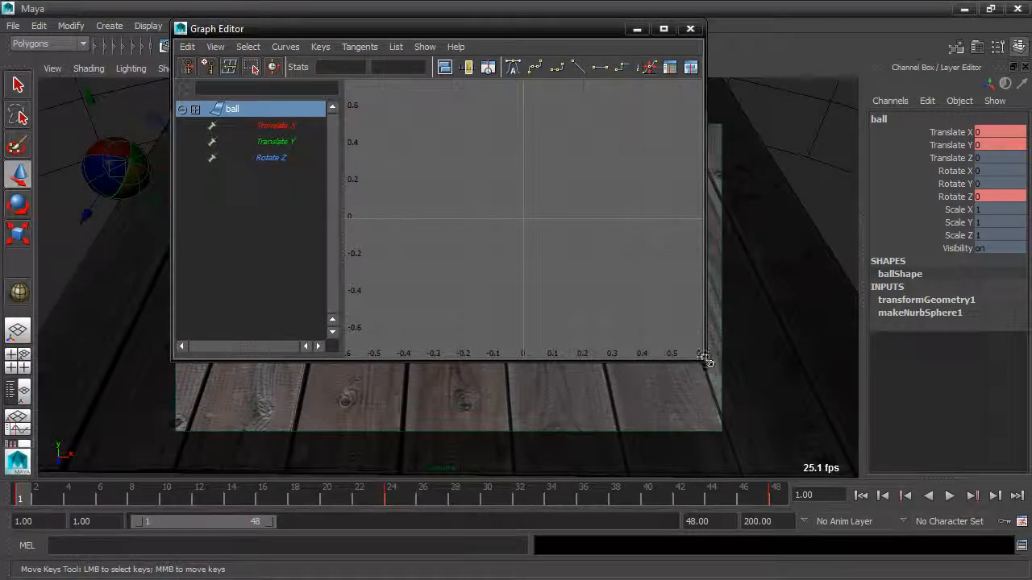
left_click_drag(705, 361, 1010, 344)
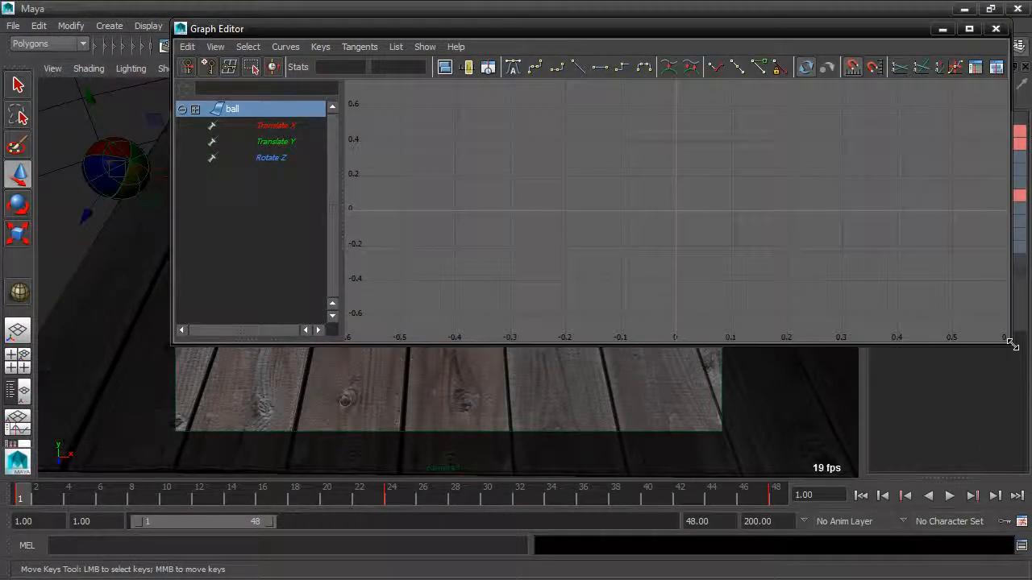
Delete the frame 24 key from the ball's Translate X curve and give the two remaining keys linear tangents
left_click(268, 127)
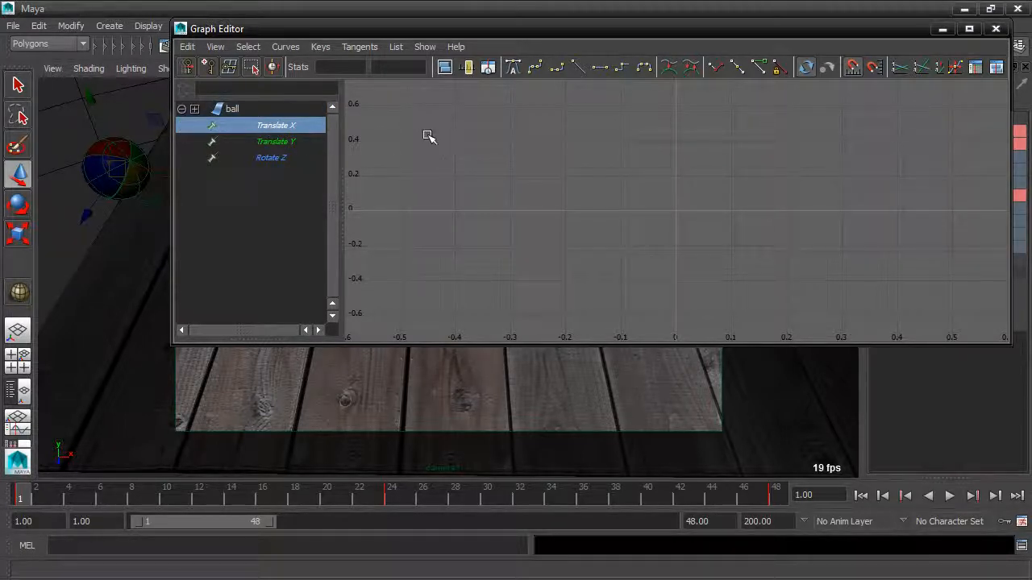
key("f")
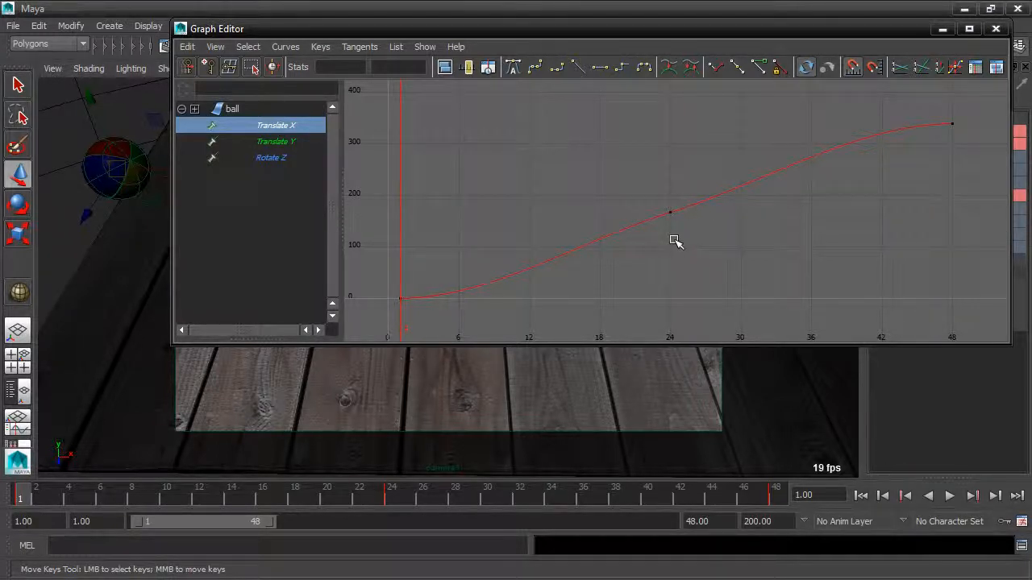
left_click(22, 87)
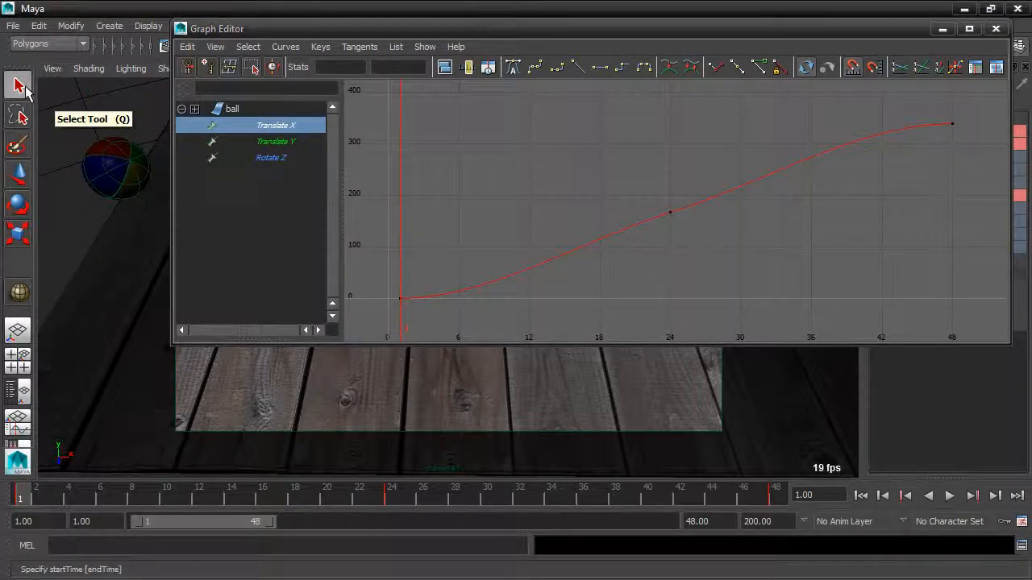
left_click_drag(633, 184, 701, 256)
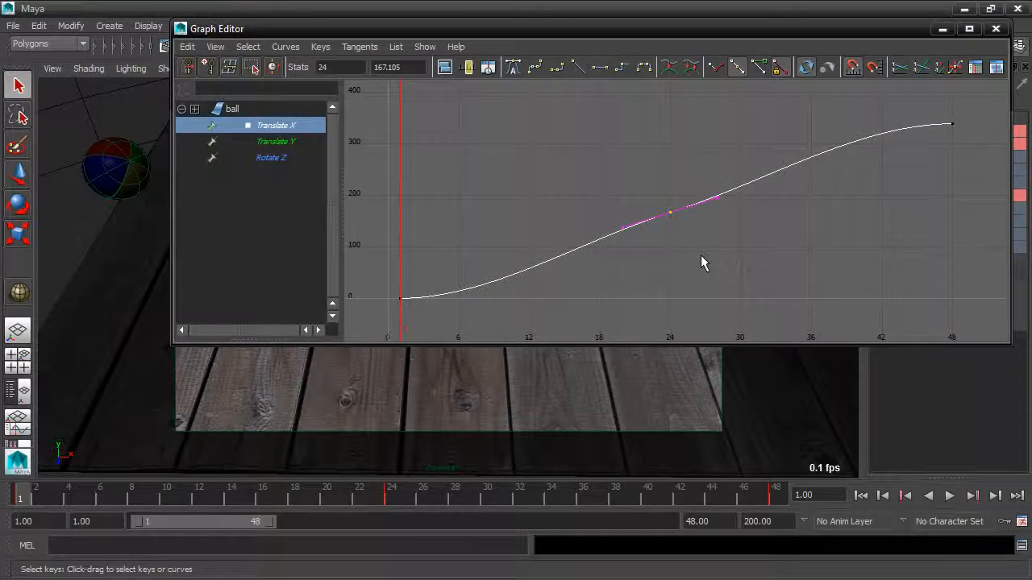
key("Delete")
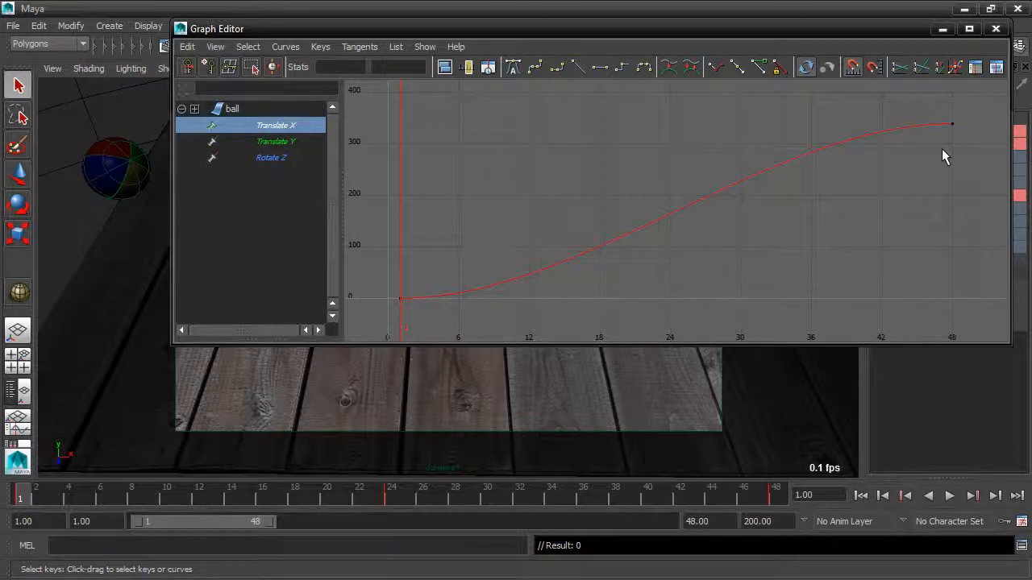
left_click_drag(988, 102, 374, 321)
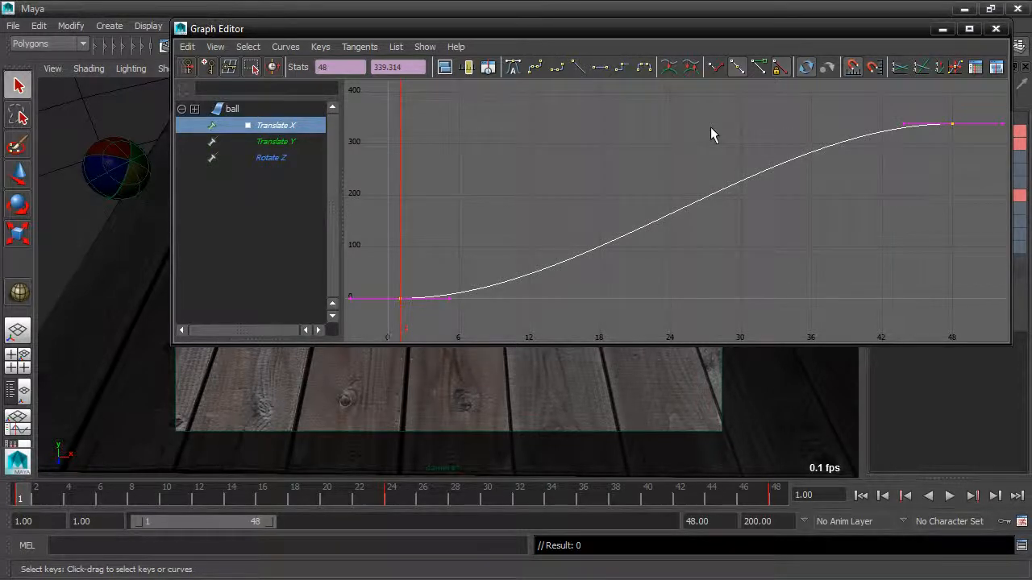
left_click(574, 69)
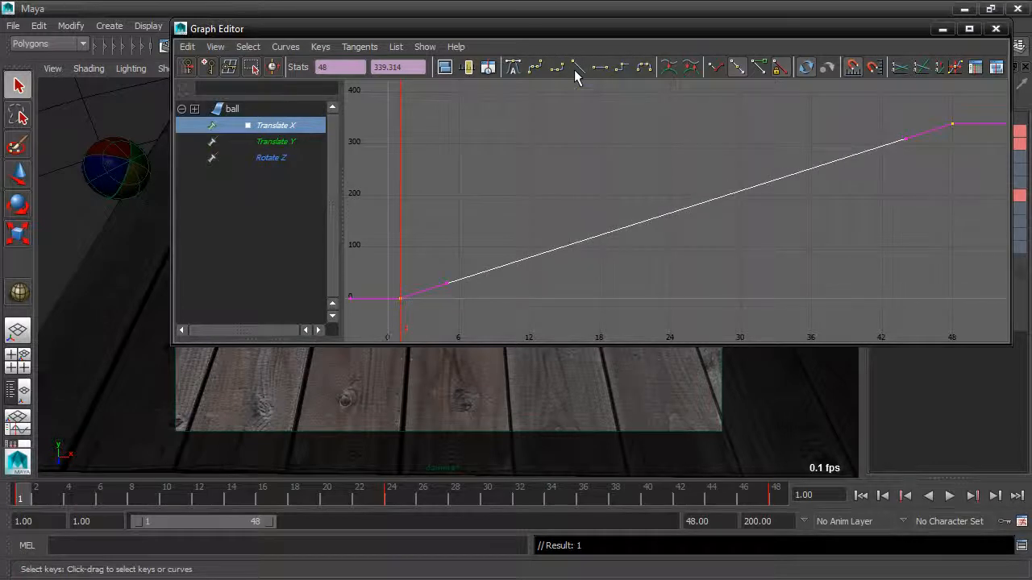
On the Translate Y curve, angle the outgoing tangent of the frame 1 key upward so the ball arcs up first
left_click(284, 142)
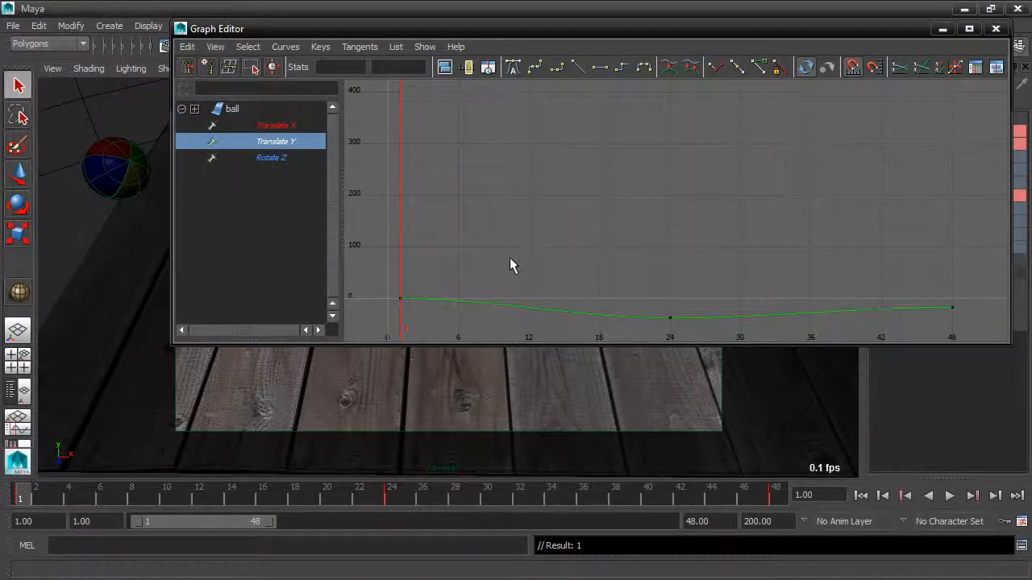
key("f")
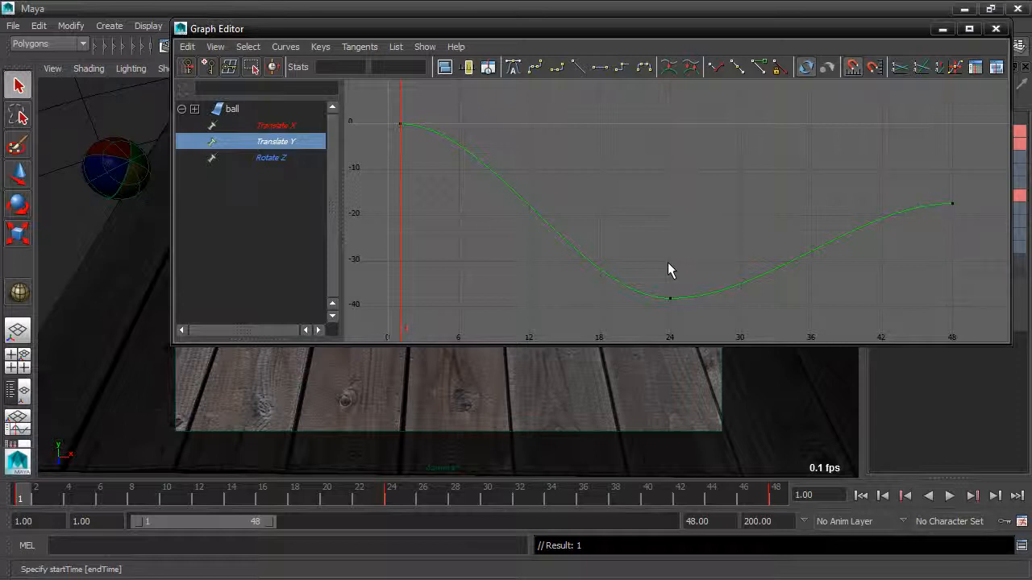
left_click(20, 176)
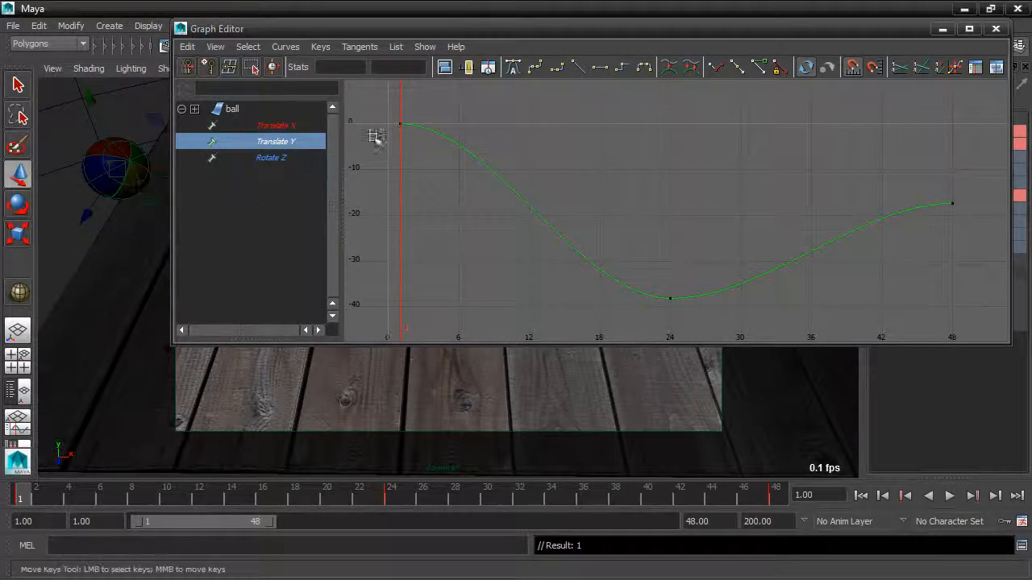
left_click_drag(382, 100, 425, 166)
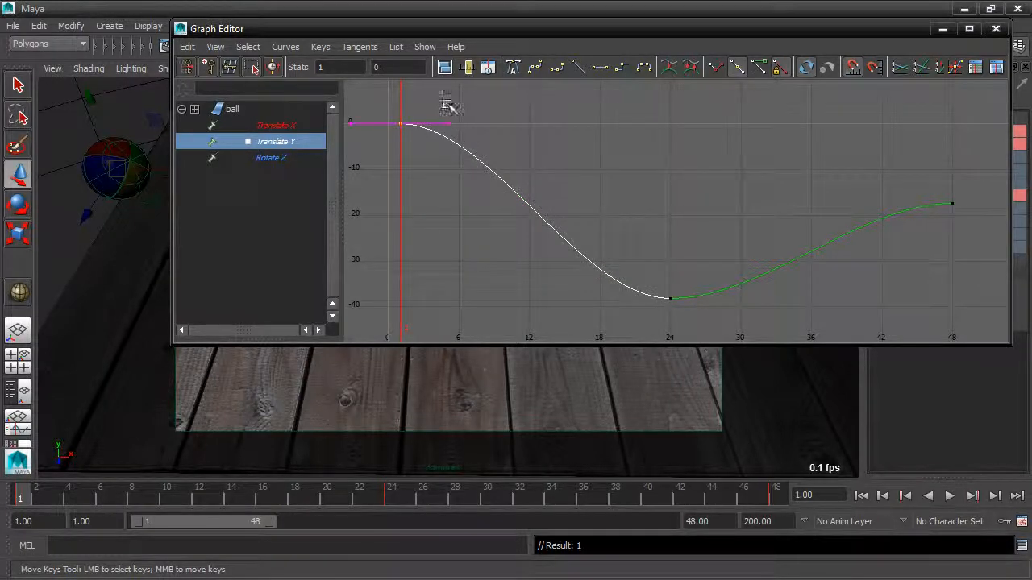
left_click_drag(437, 98, 470, 143)
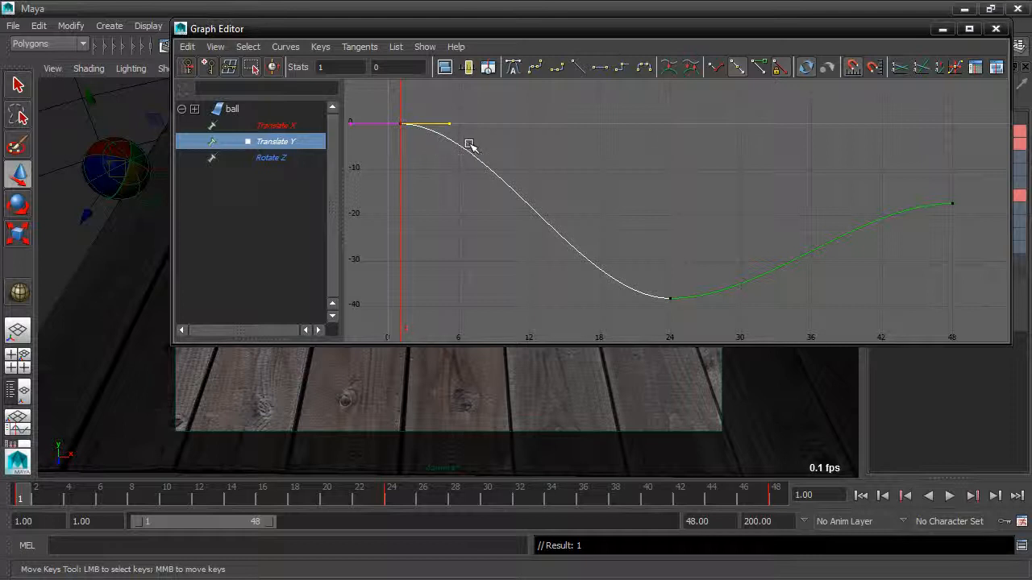
middle_click_drag(452, 126, 452, 92)
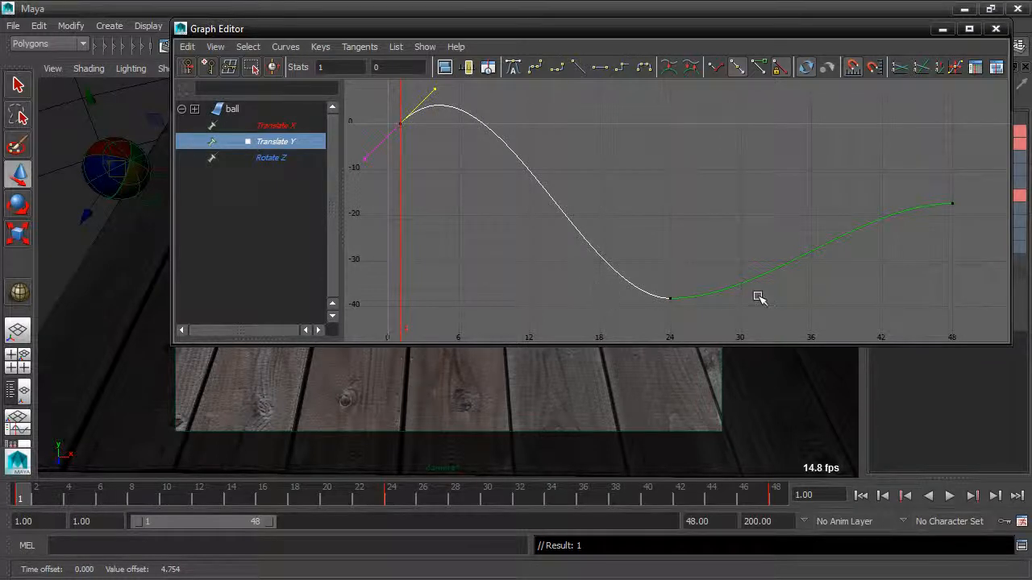
Raise the incoming tangent of the frame 48 key on Translate Y so the curve arcs down into it
left_click(951, 203)
left_click_drag(892, 183, 906, 202)
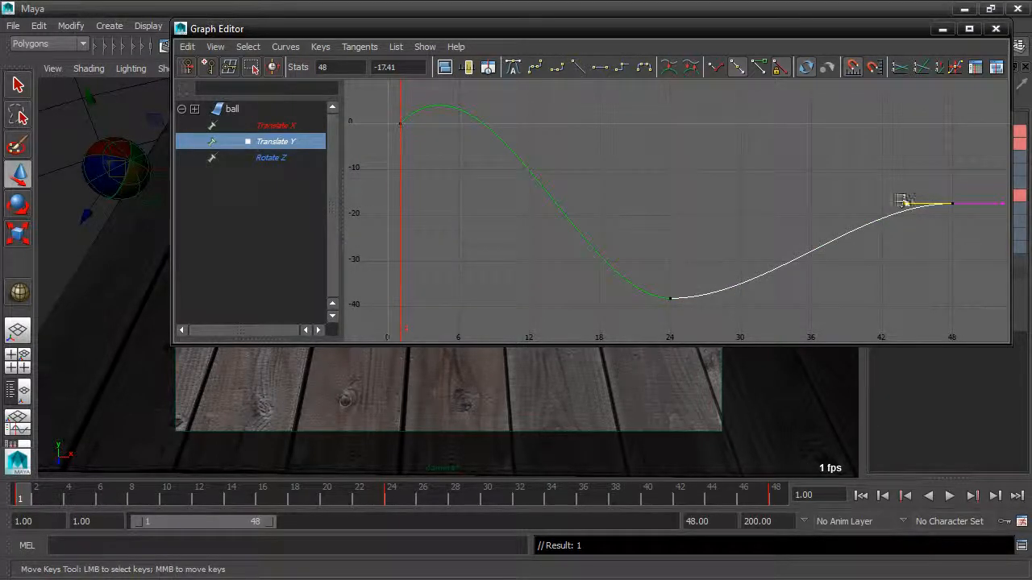
middle_click_drag(906, 202, 894, 126)
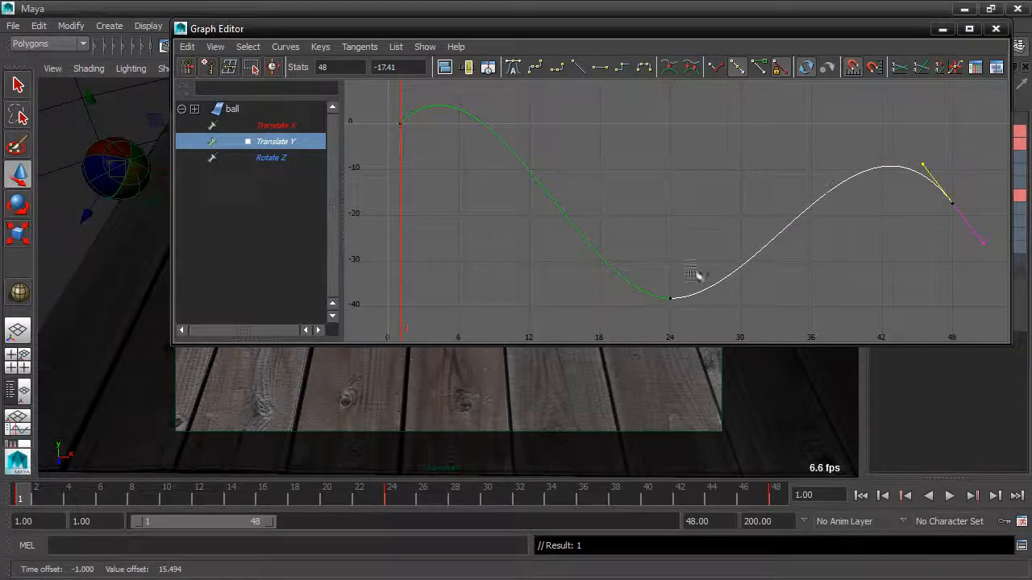
Break the tangents of the frame 24 key on Translate Y and raise both handles into a sharp V-shaped bounce
left_click_drag(707, 325, 649, 322)
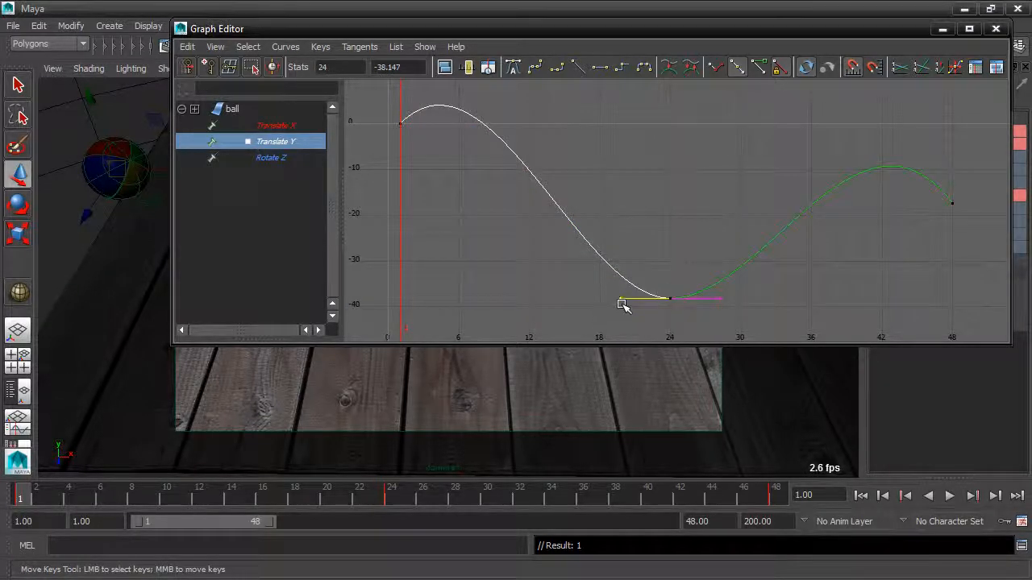
mouse_move(623, 298)
middle_mouse_down()
mouse_move(638, 226)
mouse_move(621, 299)
middle_mouse_up()
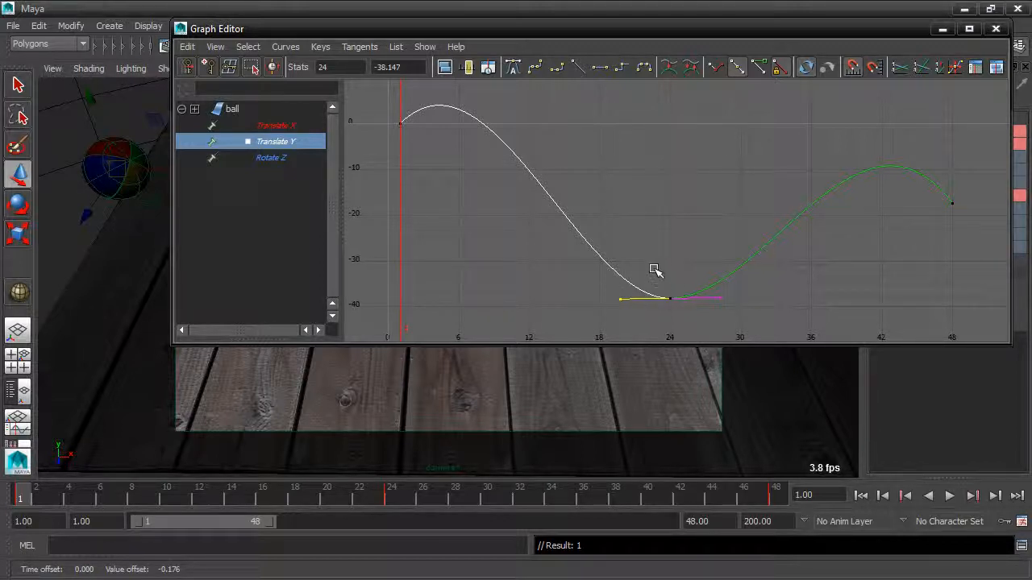
left_click(682, 331)
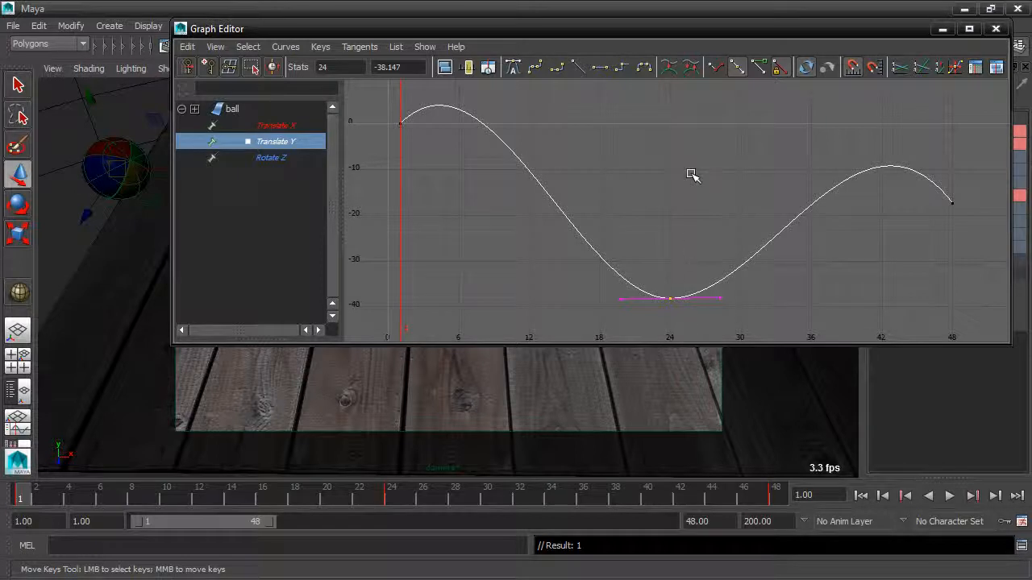
left_click(718, 70)
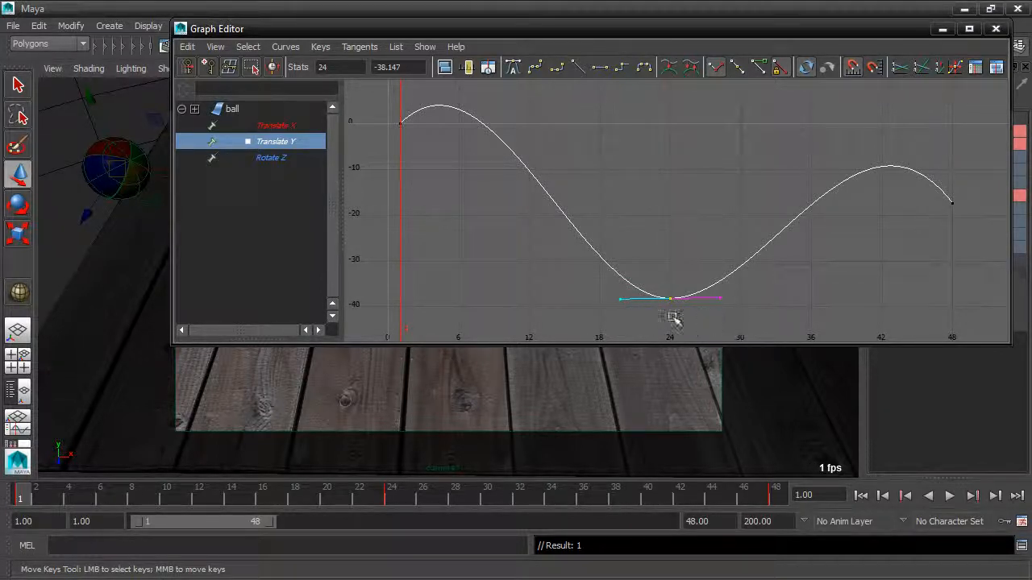
left_click_drag(596, 279, 625, 317)
middle_click_drag(620, 299, 644, 240)
left_click_drag(703, 273, 730, 305)
middle_click_drag(721, 295, 696, 234)
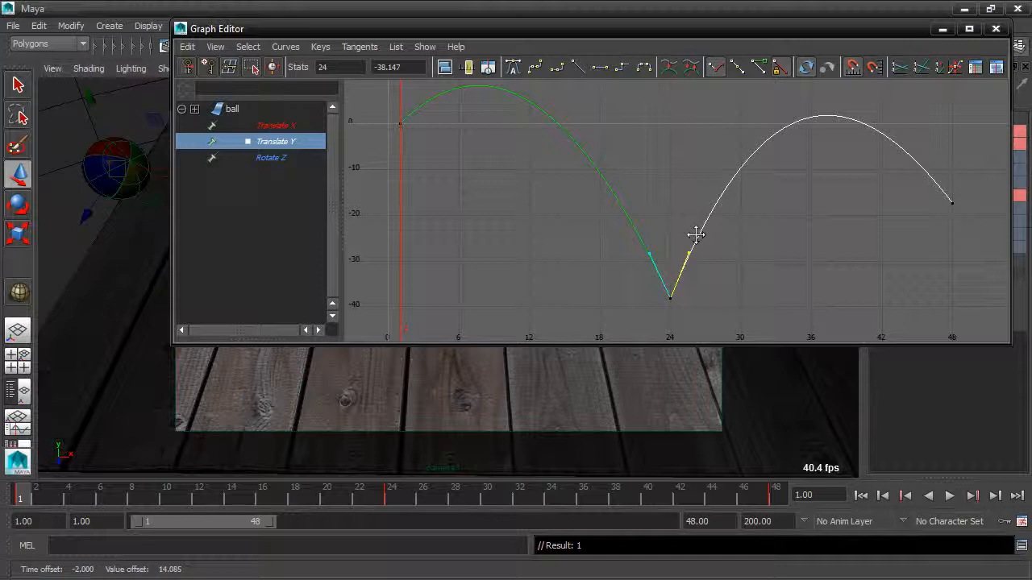
Minimize the Graph Editor and play back the ball animation to check the bounce, then stop playback
left_click(942, 30)
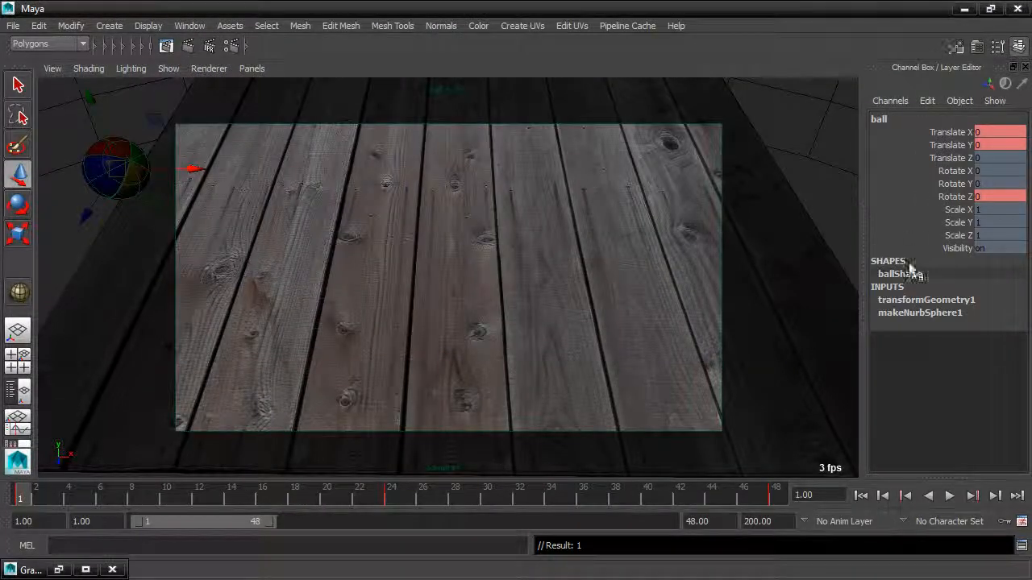
left_click(950, 495)
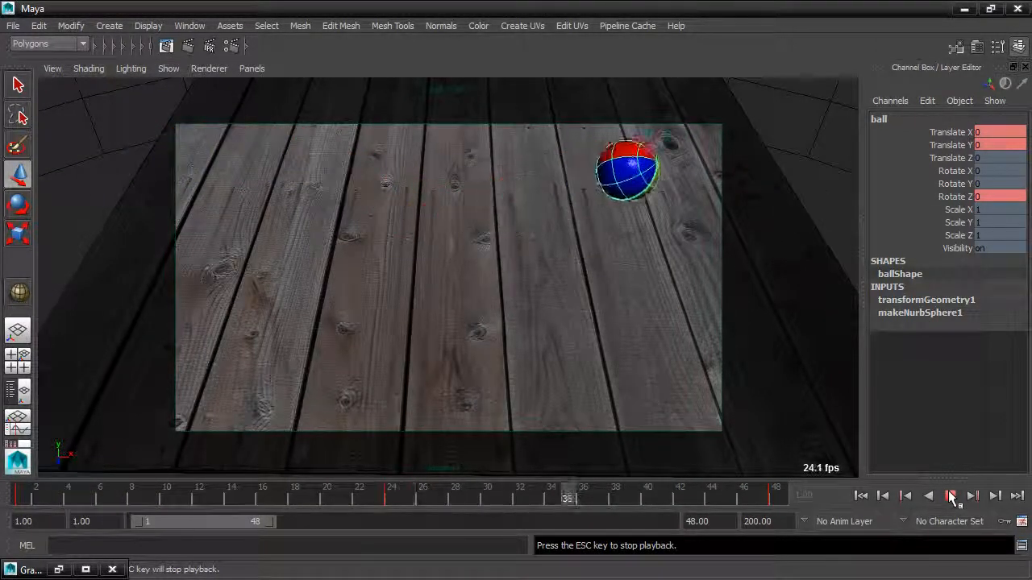
left_click(951, 496)
Restore the Graph Editor and slightly steepen the incoming tangent of the frame 24 key on Translate Y
left_click(58, 570)
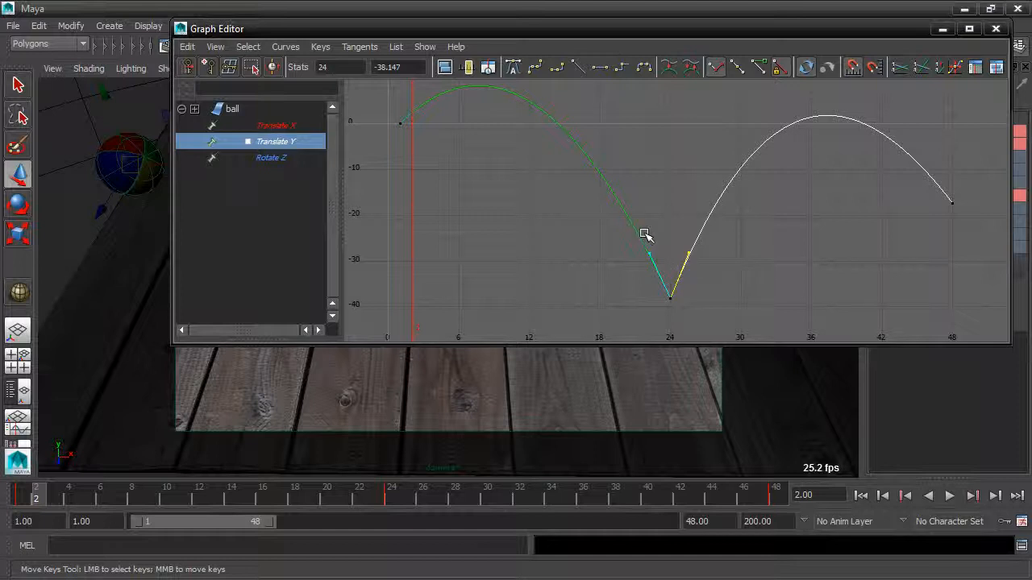
left_click_drag(623, 220, 660, 279)
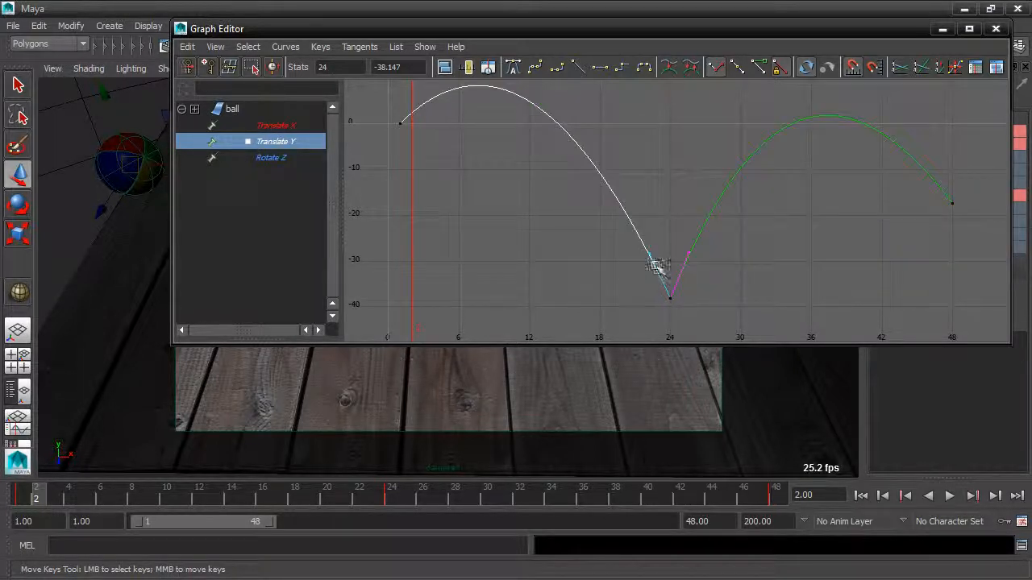
mouse_move(650, 254)
middle_mouse_down()
mouse_move(658, 244)
mouse_move(631, 267)
mouse_move(653, 247)
middle_mouse_up()
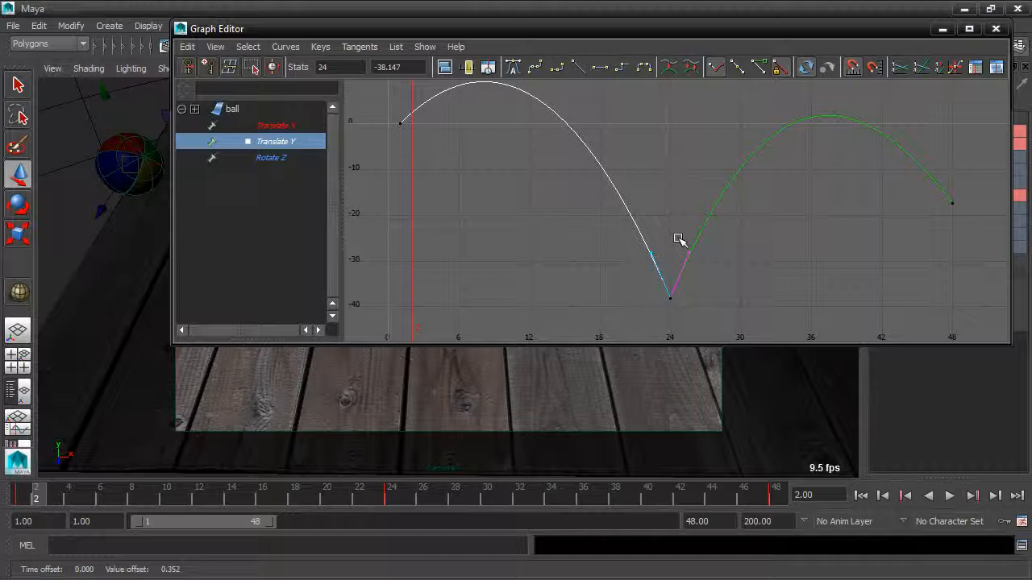
Convert the Translate Y curve to weighted tangents and leave its frame 24 key selected
left_click_drag(657, 293, 688, 317)
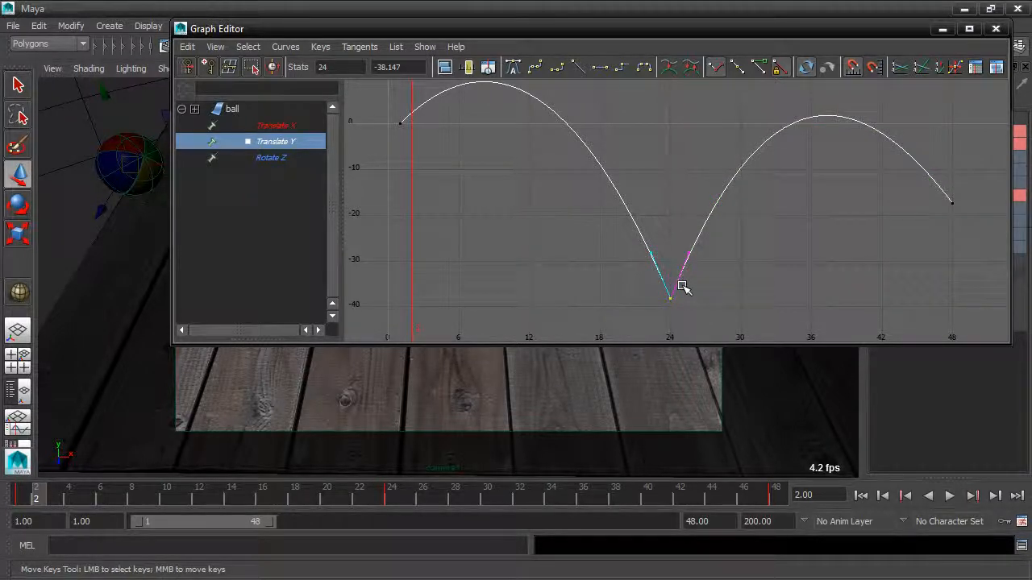
left_click(292, 48)
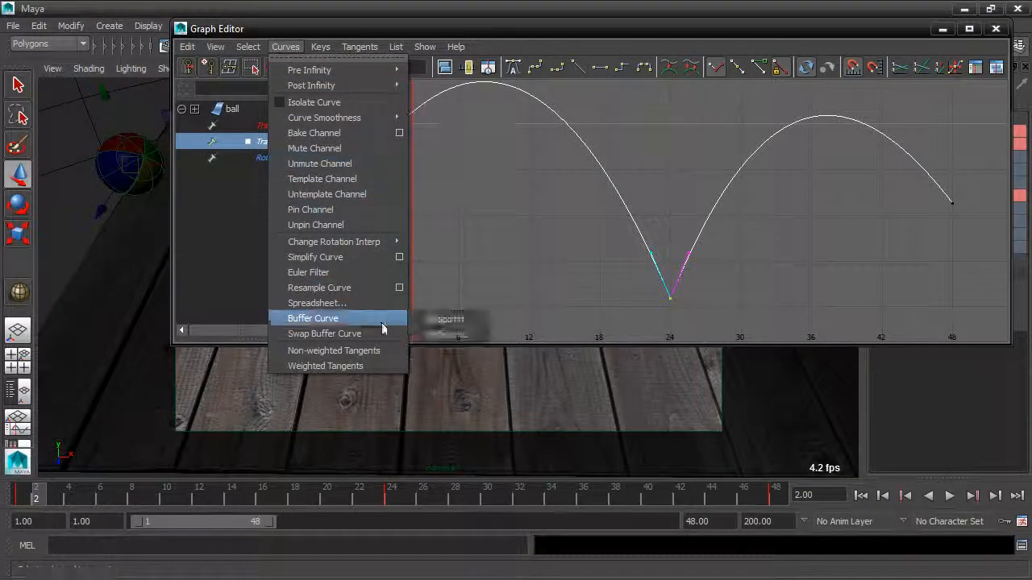
left_click(386, 366)
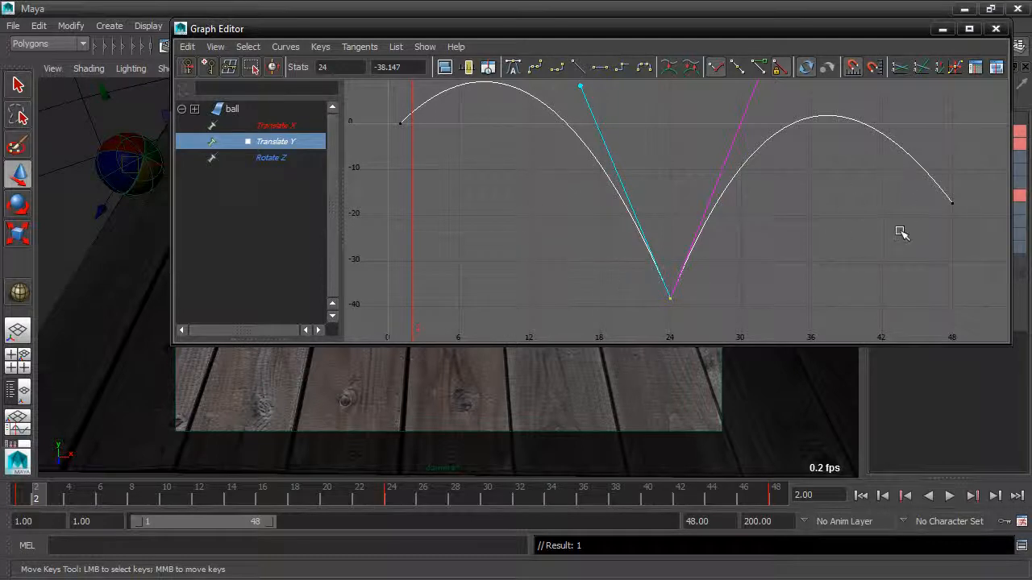
left_click_drag(970, 189, 924, 244)
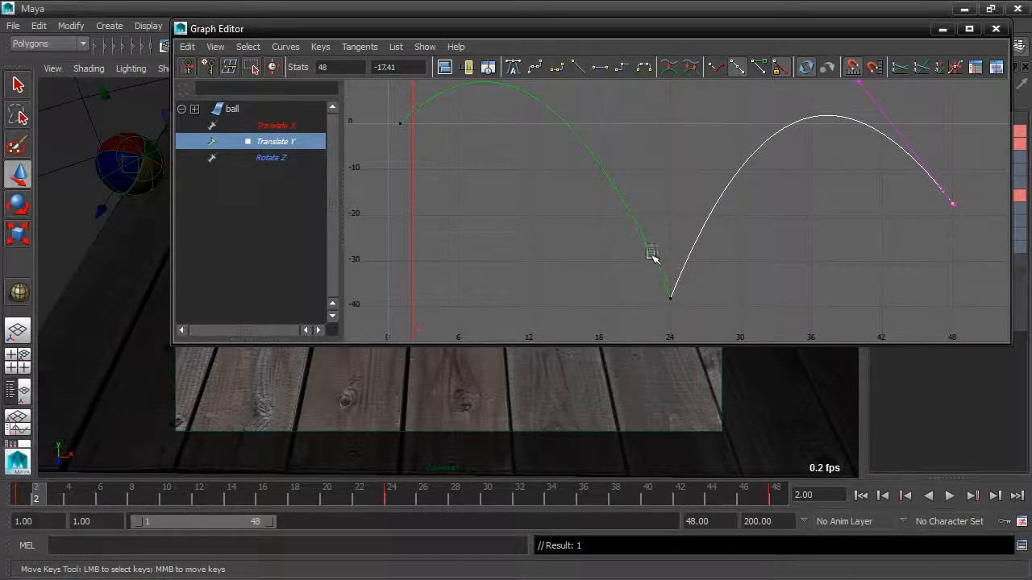
left_click_drag(651, 254, 699, 311)
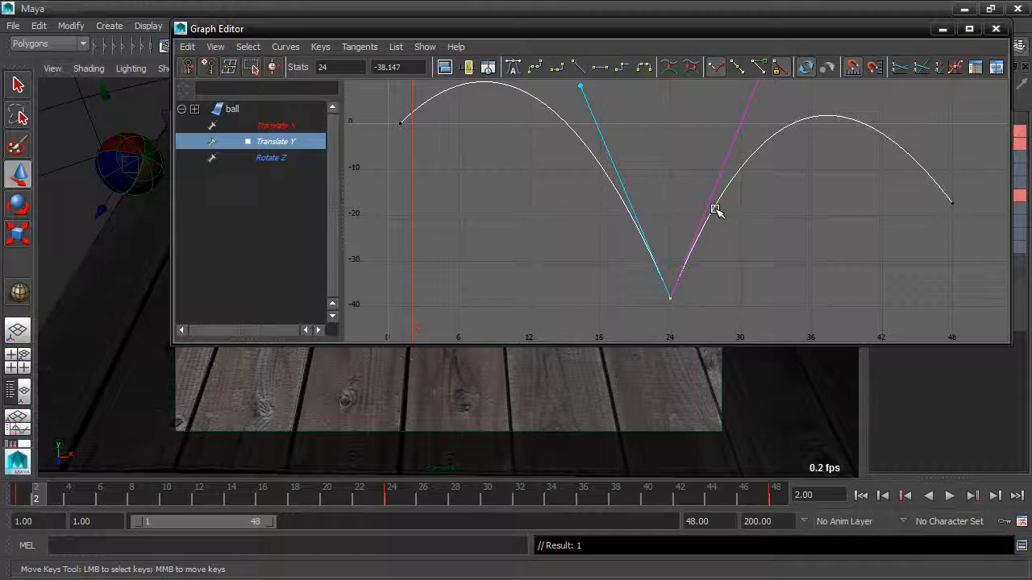
Slightly steepen the incoming tangent of the frame 24 key on the Translate Y curve
middle_click_drag(679, 199, 678, 231, "alt")
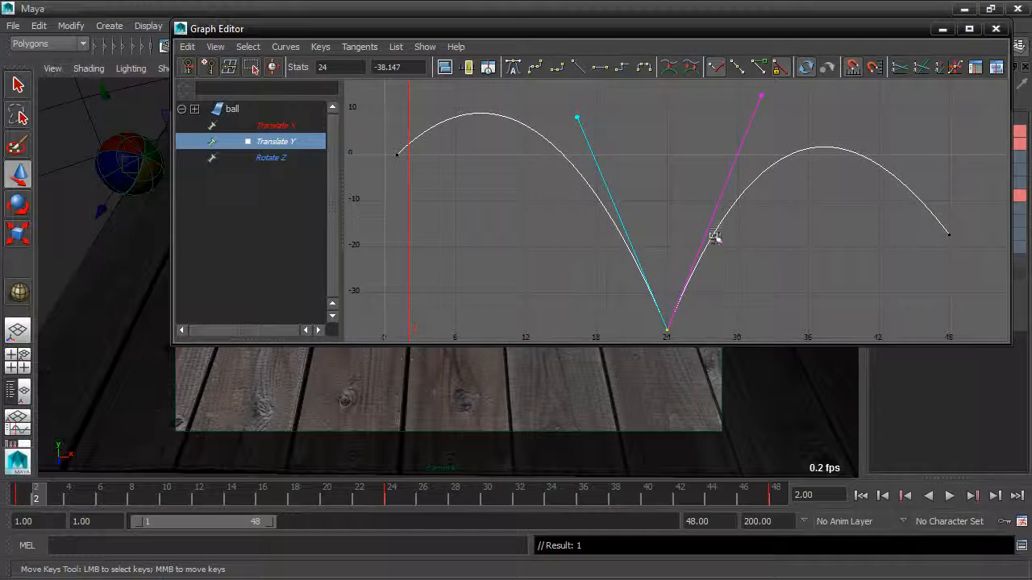
mouse_move(759, 240)
right_mouse_down("alt")
mouse_move(722, 243)
mouse_move(755, 242)
right_mouse_up("alt")
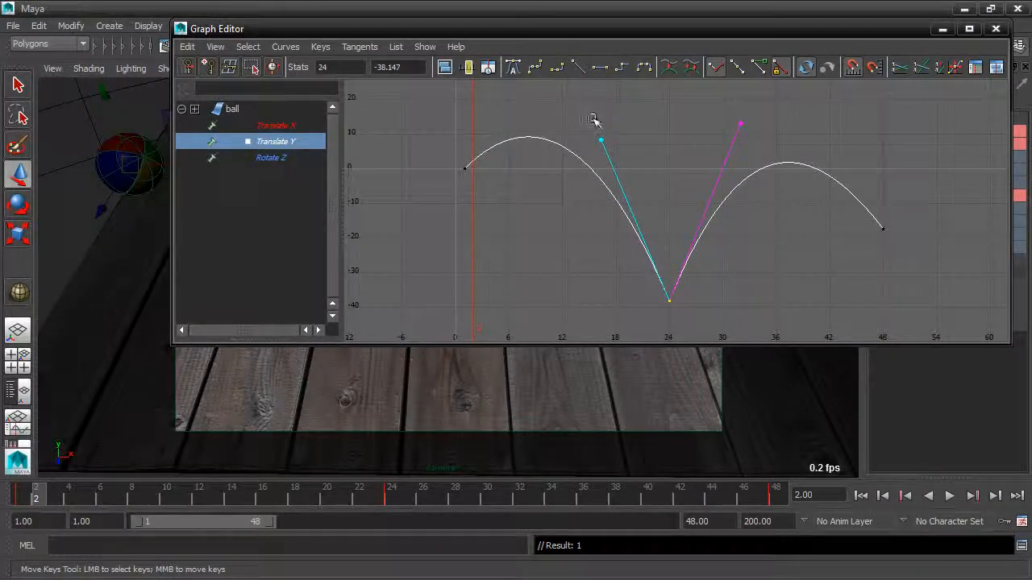
mouse_move(586, 122)
middle_mouse_down()
mouse_move(603, 142)
mouse_move(652, 127)
mouse_move(589, 145)
mouse_move(579, 135)
mouse_move(593, 113)
middle_mouse_up()
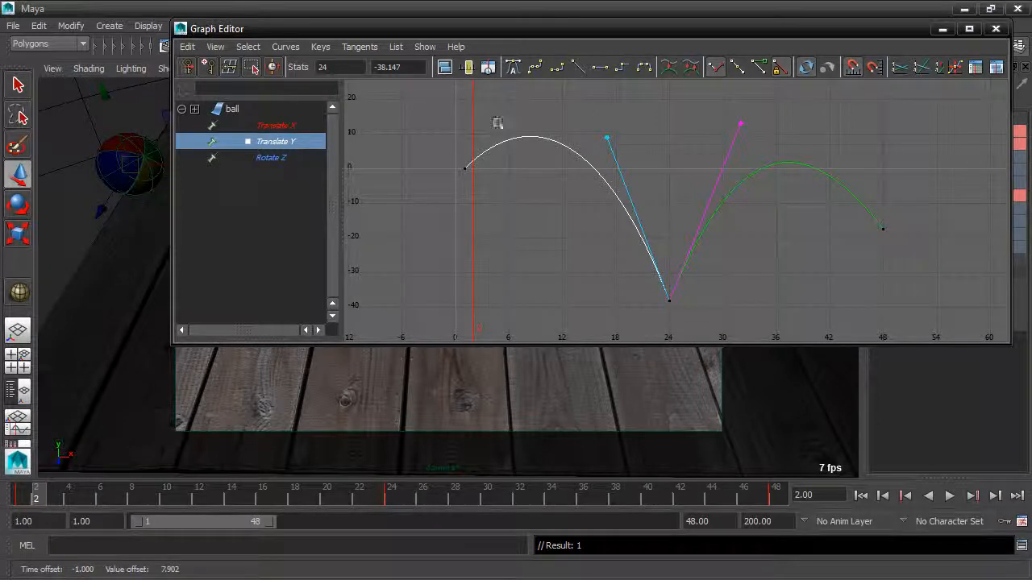
Free the tangent weights of all Translate Y keys and lengthen the frame 24 key's incoming handle upward
left_click_drag(483, 158, 927, 335)
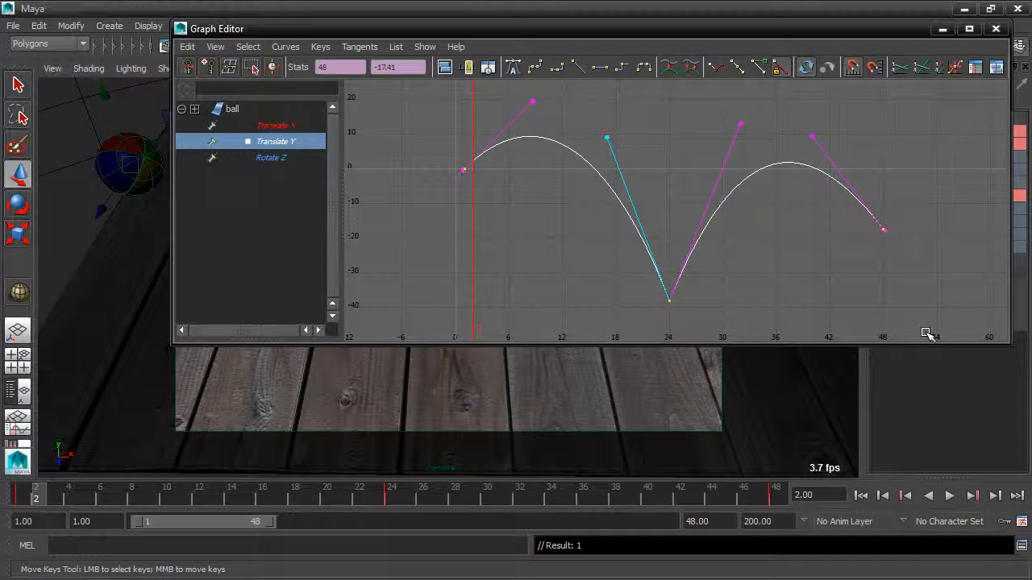
left_click(758, 70)
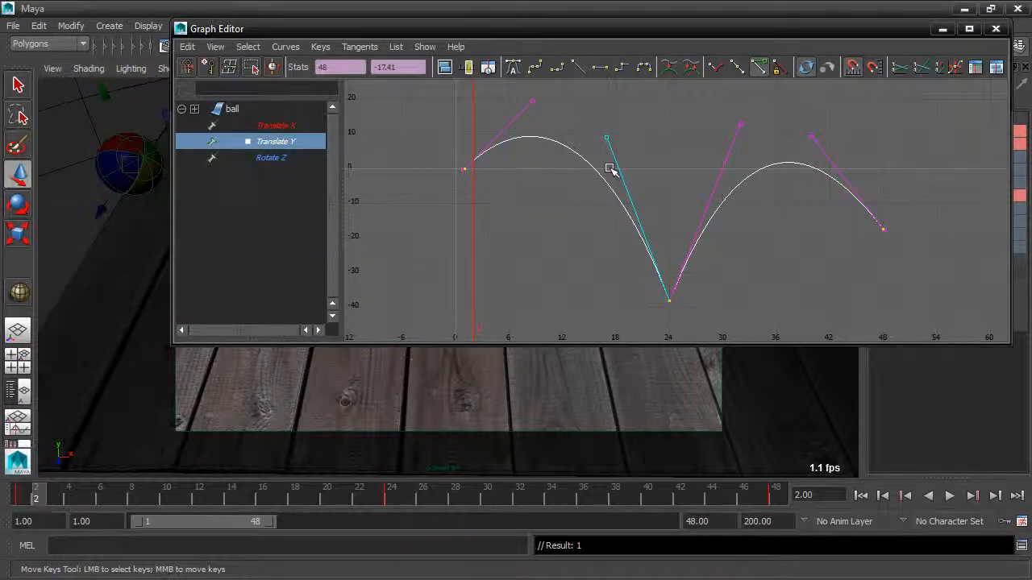
left_click_drag(620, 151, 621, 150)
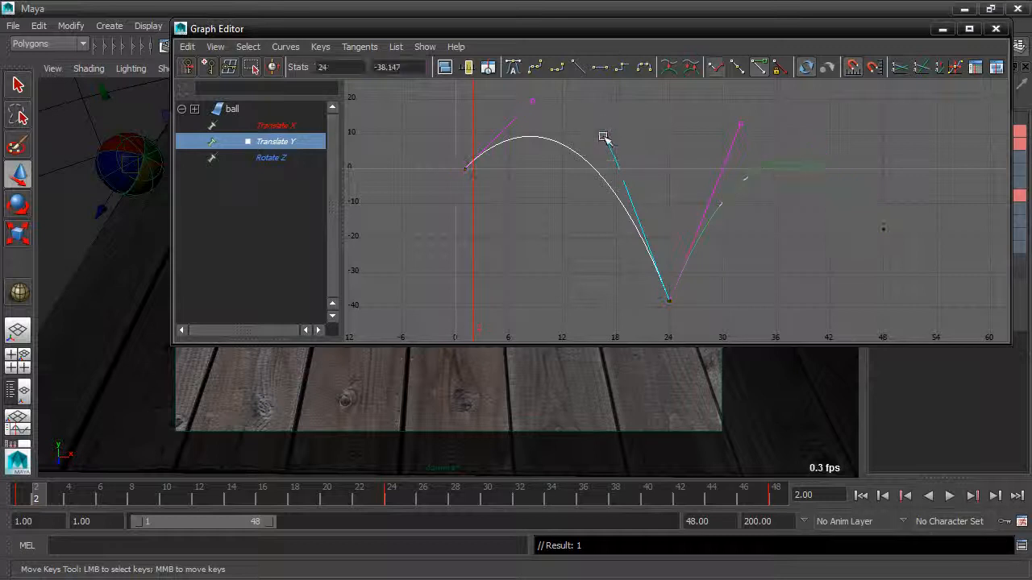
middle_click_drag(599, 129, 610, 99)
Raise and steepen the outgoing tangent handle of the frame 1 key on Translate Y to heighten the first arc
left_click(464, 170)
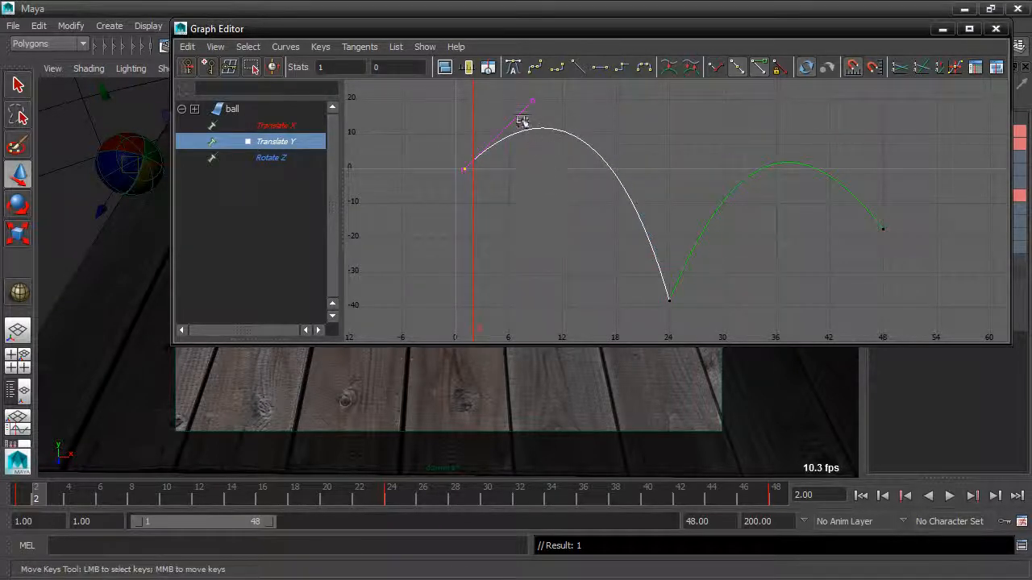
left_click(532, 102)
middle_click_drag(534, 104, 522, 88)
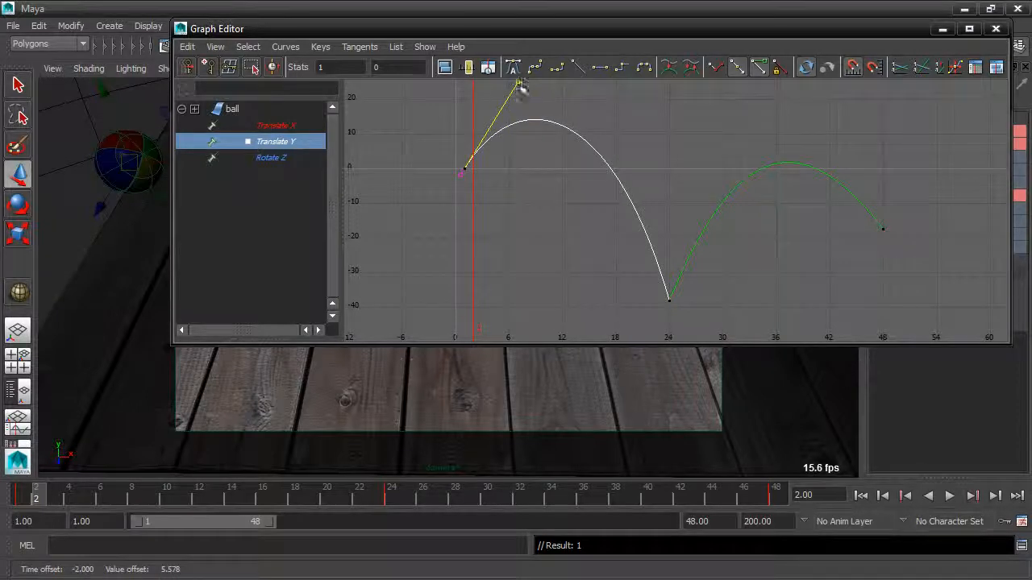
Lengthen and steepen the outgoing tangent handle of the frame 24 key on Translate Y to lift the second arc
left_click_drag(633, 278, 701, 330)
left_click(741, 125)
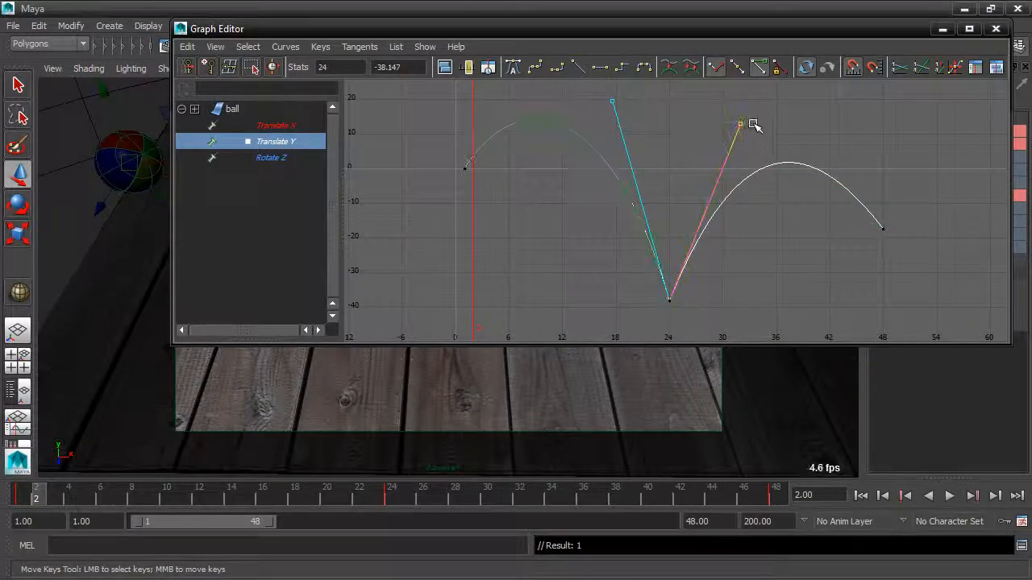
middle_click_drag(754, 125, 746, 98)
Raise the incoming tangent handle of the frame 48 key on Translate Y, and undo the last handle adjustment
left_click_drag(834, 197, 911, 265)
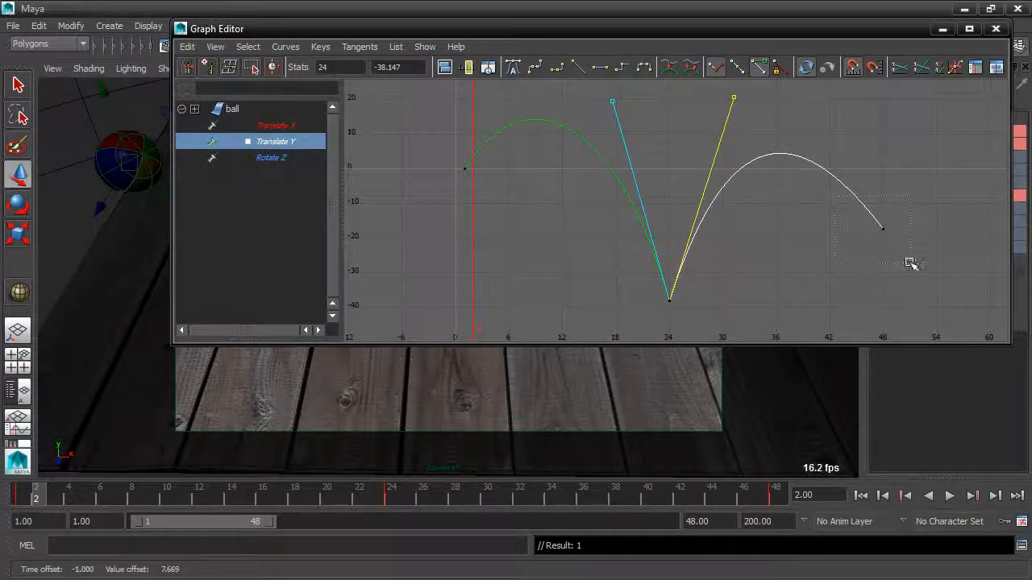
left_click(798, 127)
middle_click_drag(817, 143, 830, 127)
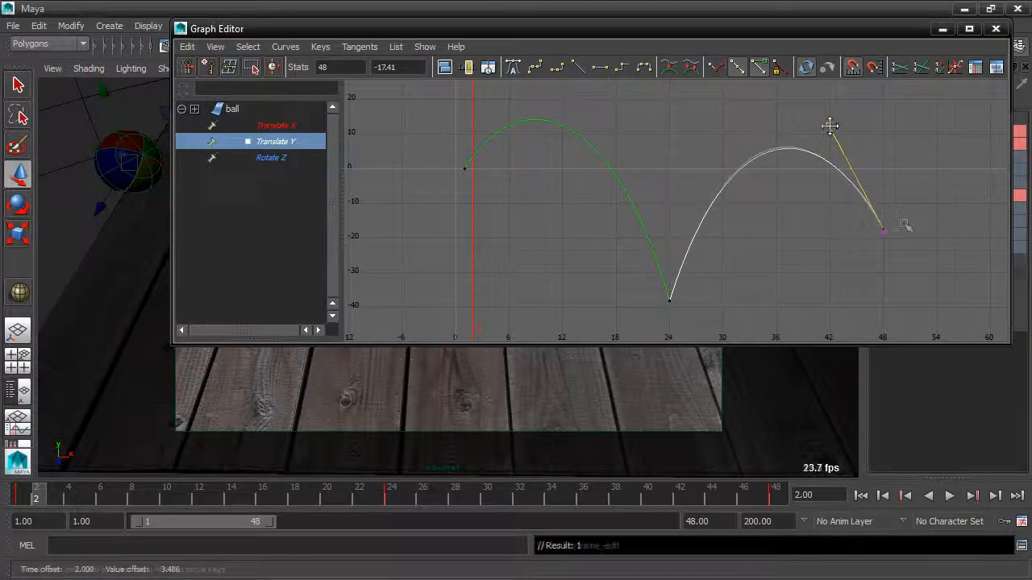
key("ctrl+z")
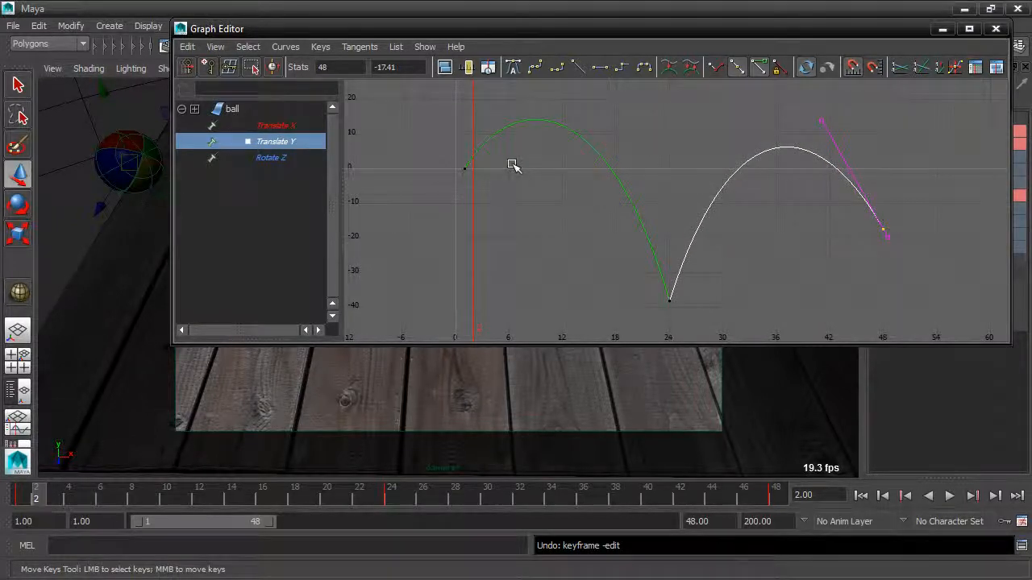
Minimize the Graph Editor, play the ball animation from the first frame to check the reshaped arcs, and stop playback
left_click(943, 28)
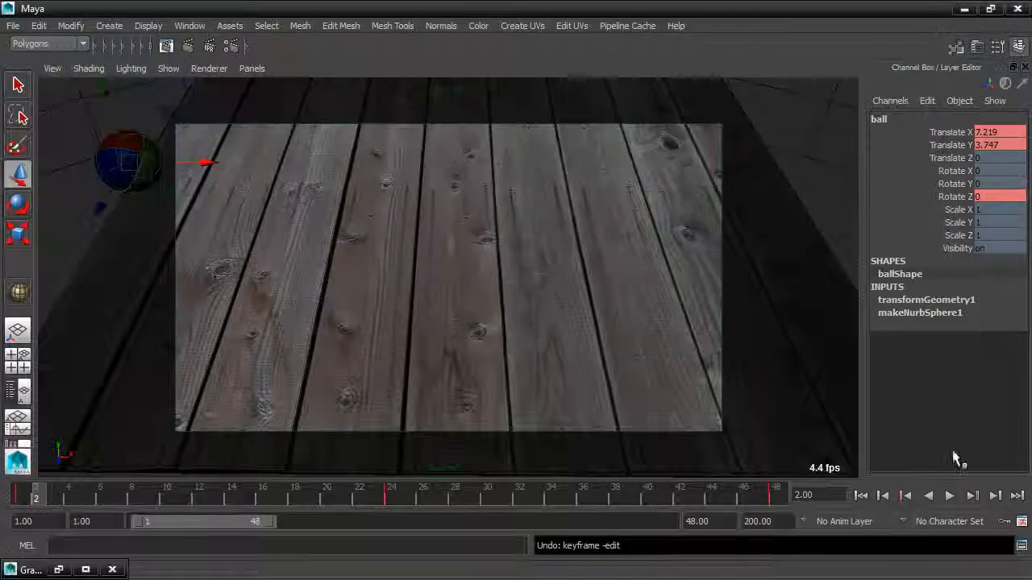
left_click(861, 496)
left_click(950, 496)
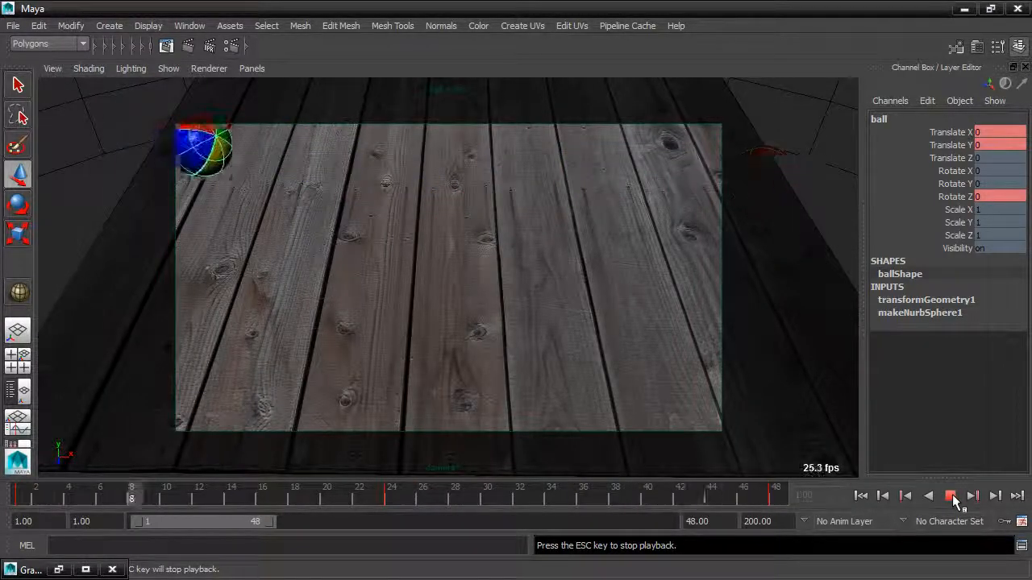
left_click(950, 497)
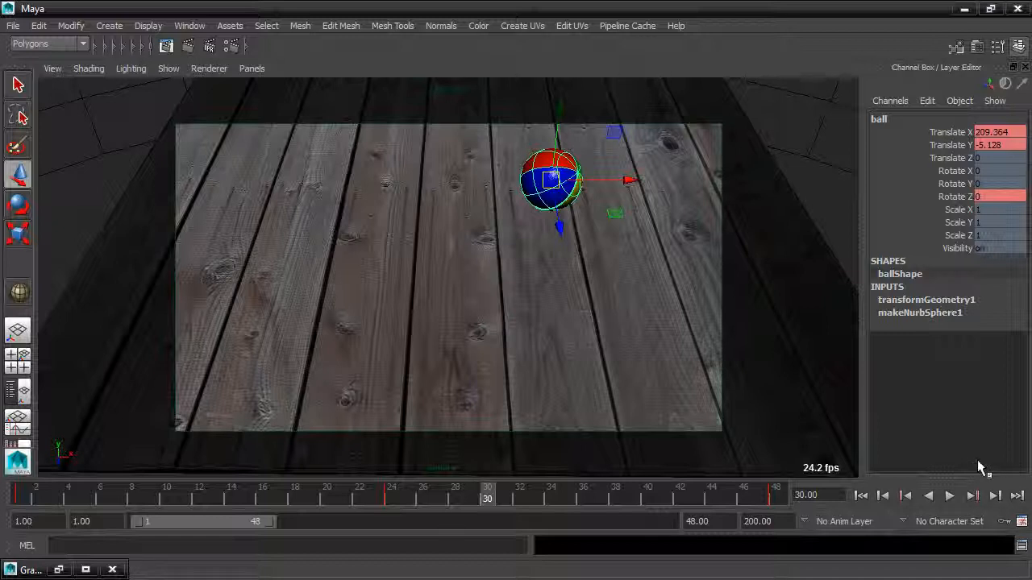
Unlock the ball's Translate Z channel and move the ball toward the camera to a Translate Z of about 50
left_click(951, 158)
left_click(895, 101)
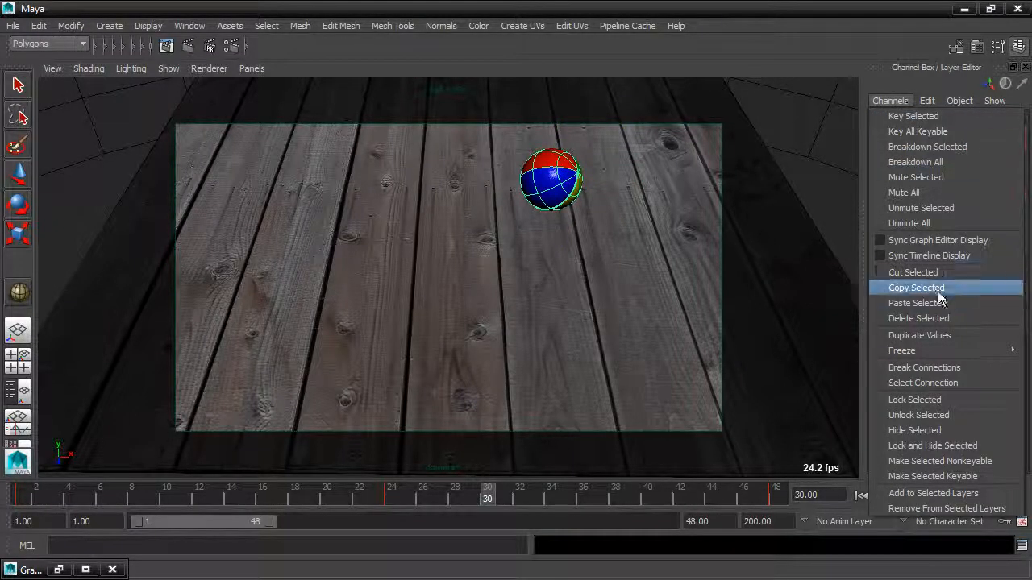
left_click(944, 414)
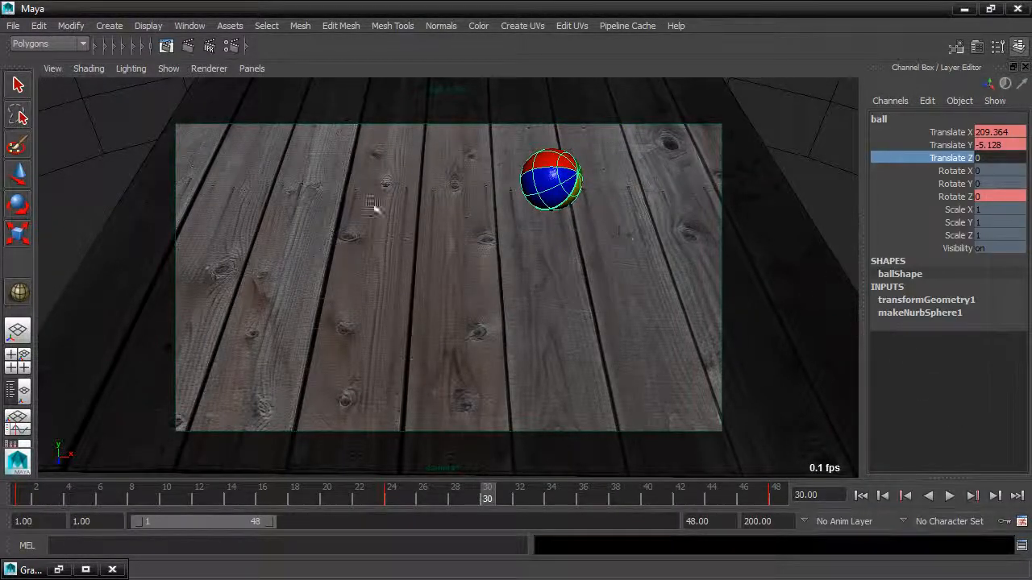
key("w")
left_click_drag(557, 232, 571, 299)
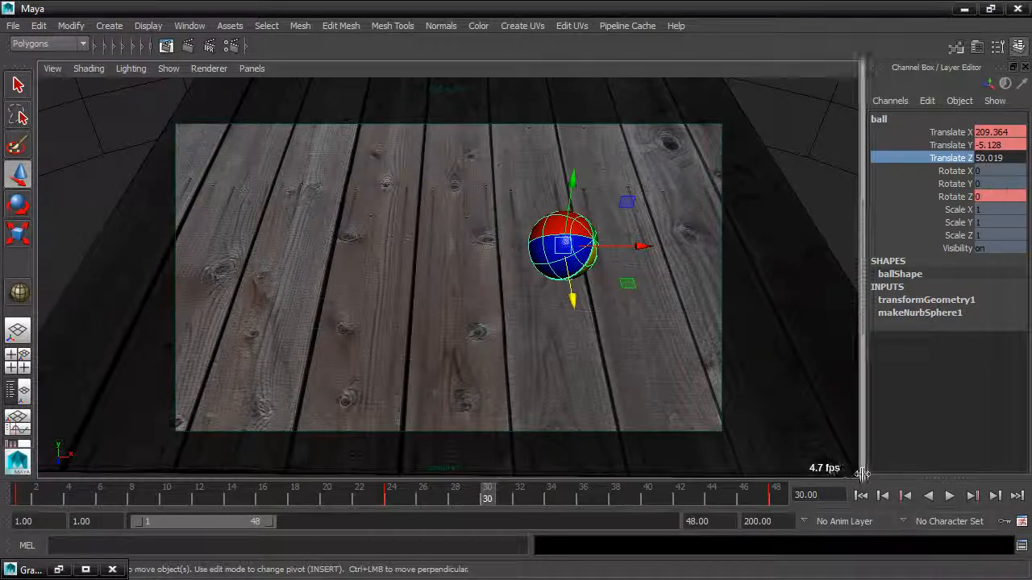
Play the animation from the first frame to check the ball's new depth, stop it, and save the scene incrementally as ball.0007.ma
left_click(861, 496)
left_click(949, 497)
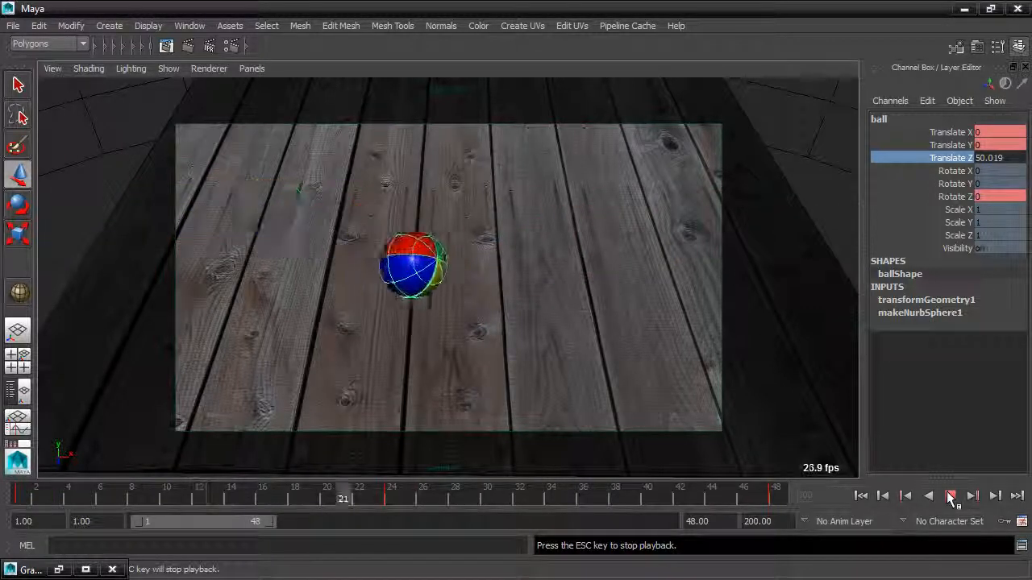
left_click(951, 496)
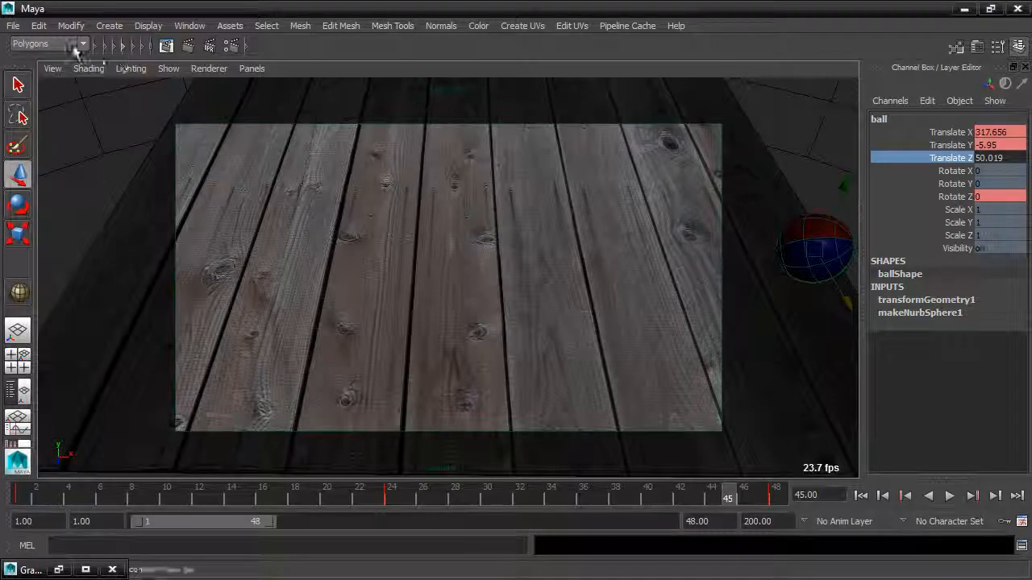
left_click(18, 29)
left_click(55, 110)
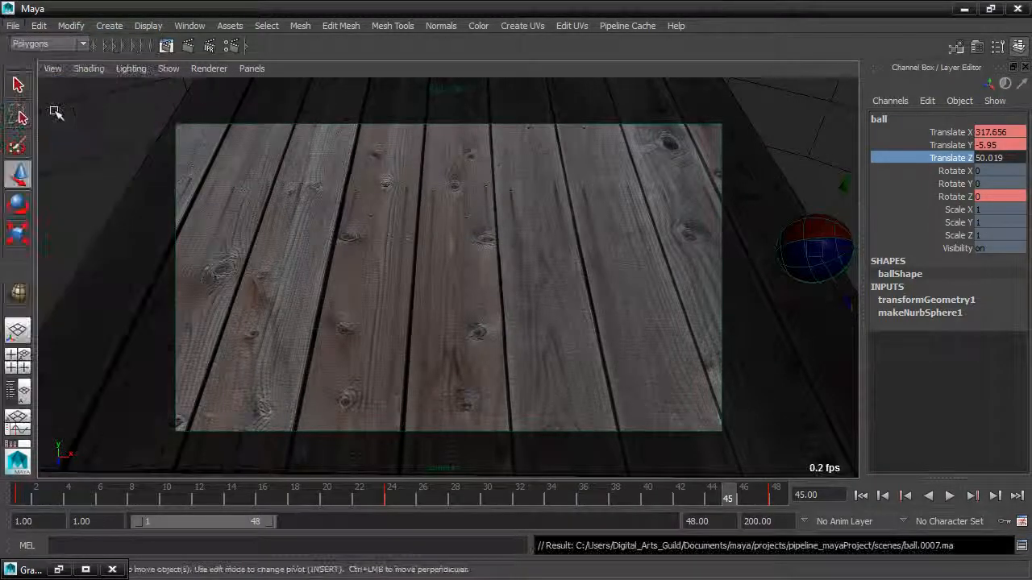